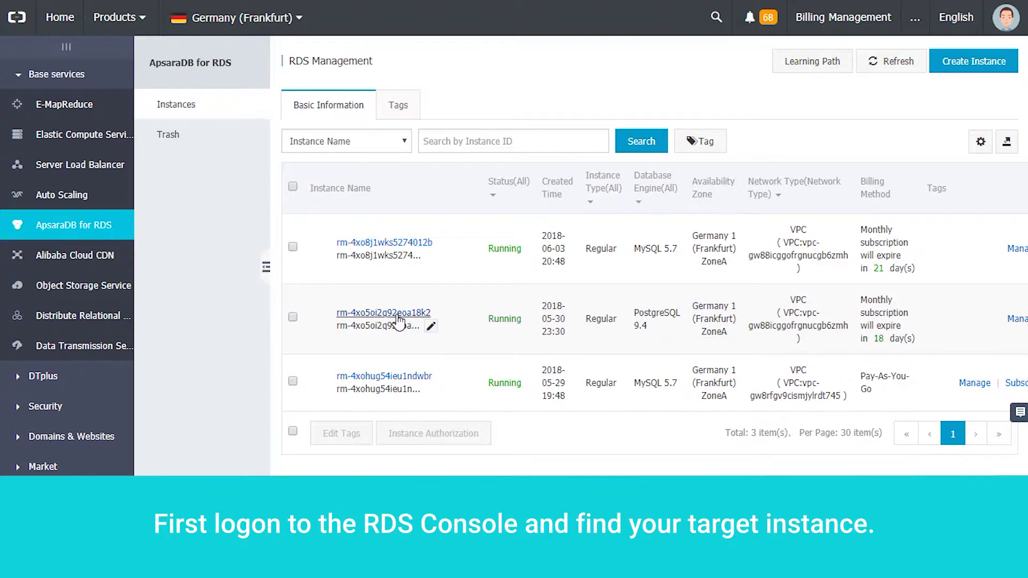
Step: Open the details of the PostgreSQL 9.4 instance in the RDS console and switch to pgAdmin 4
left_click(398, 316)
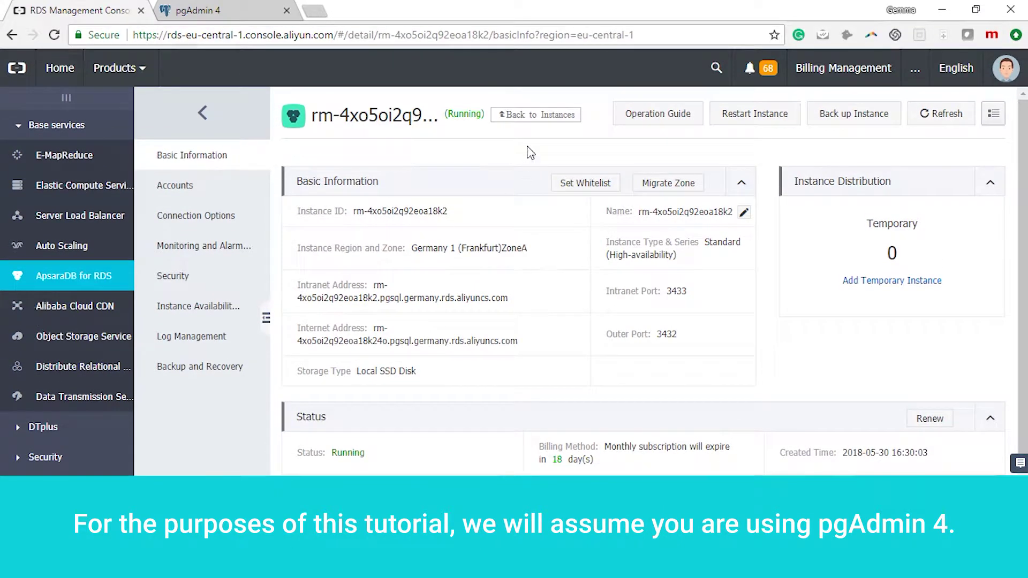
left_click(238, 9)
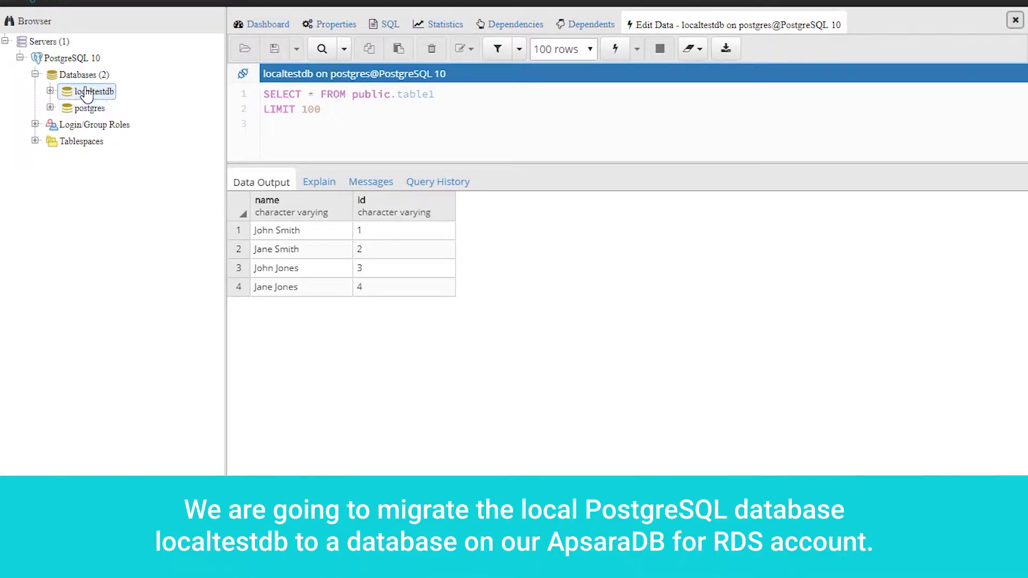
Step: Expand the localtestdb database on the local PostgreSQL 10 server and view all rows of its table1
left_click(51, 92)
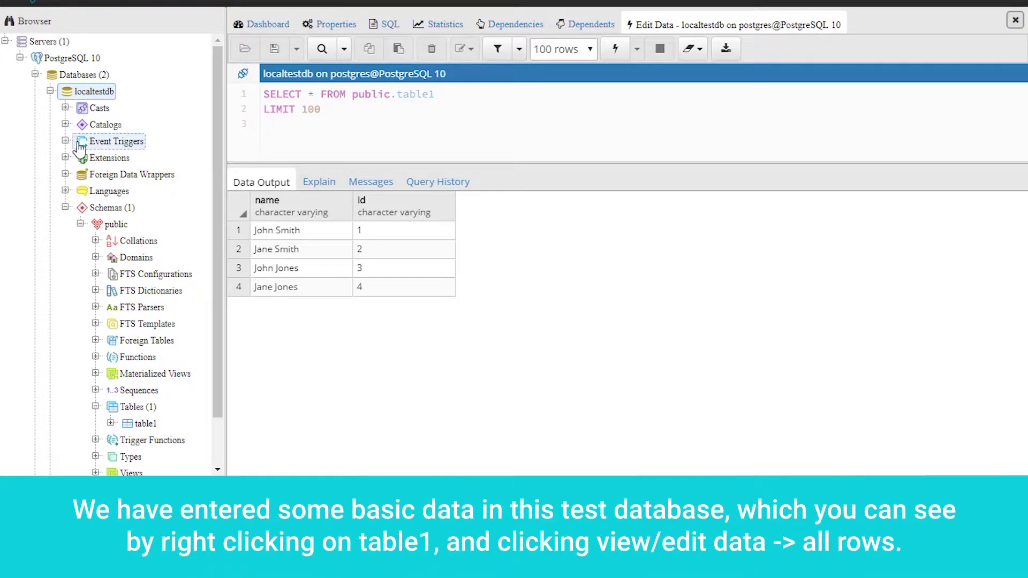
right_click(146, 432)
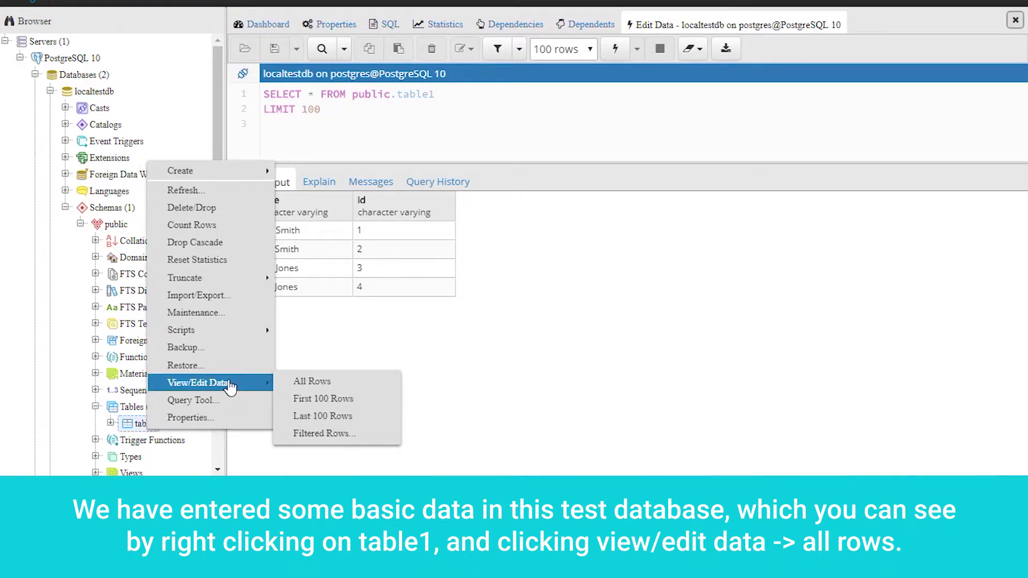
mouse_move(271, 383)
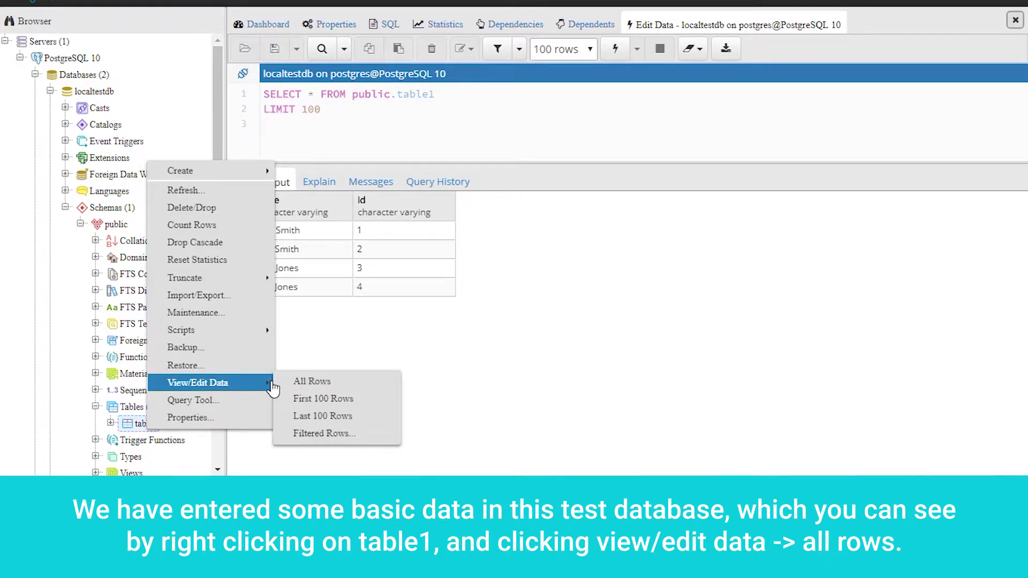
left_click(308, 383)
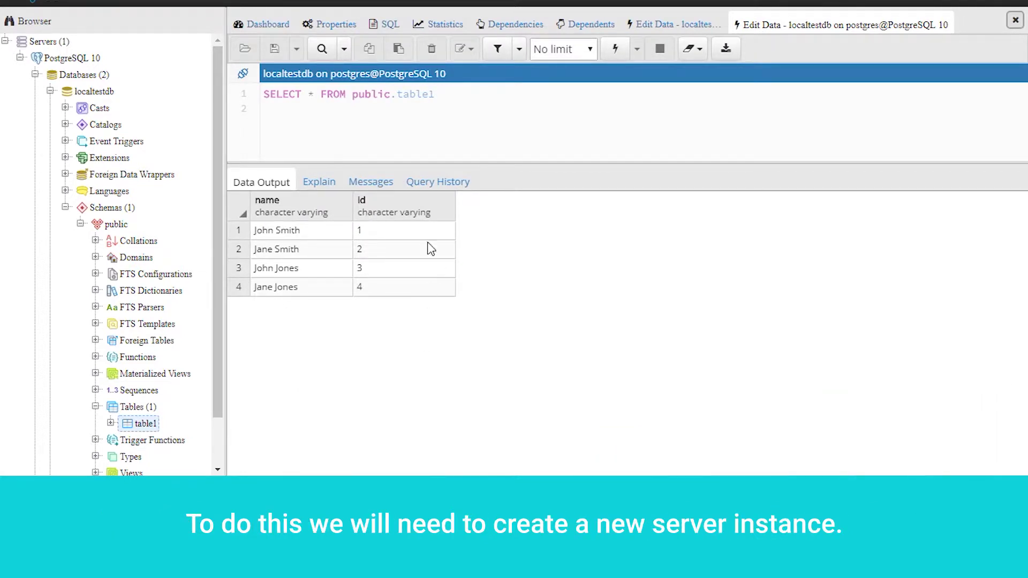
Step: Collapse the PostgreSQL 10 server and start creating a new server named ApsaraDB in the Servers group
left_click(20, 57)
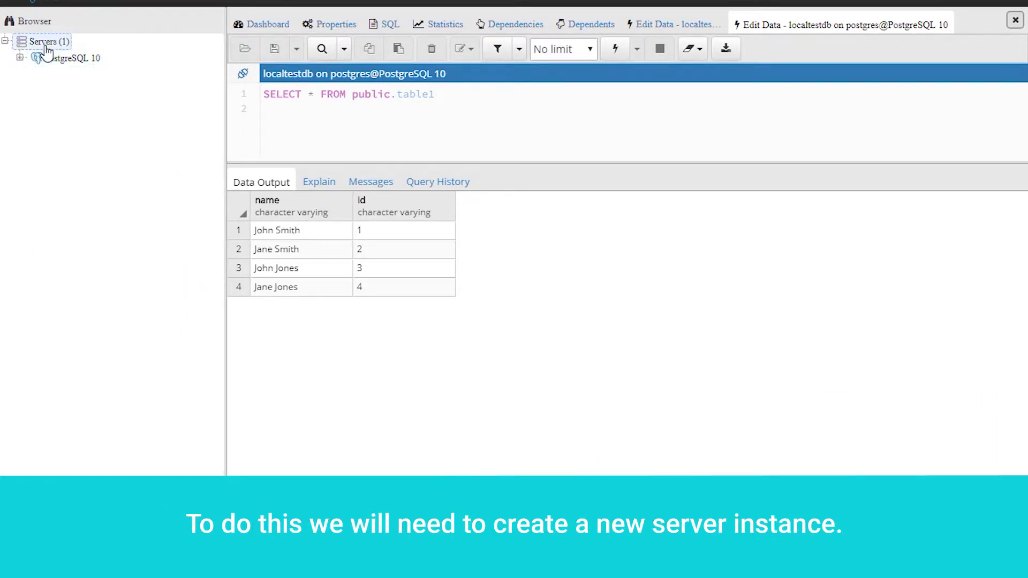
right_click(46, 44)
mouse_move(111, 63)
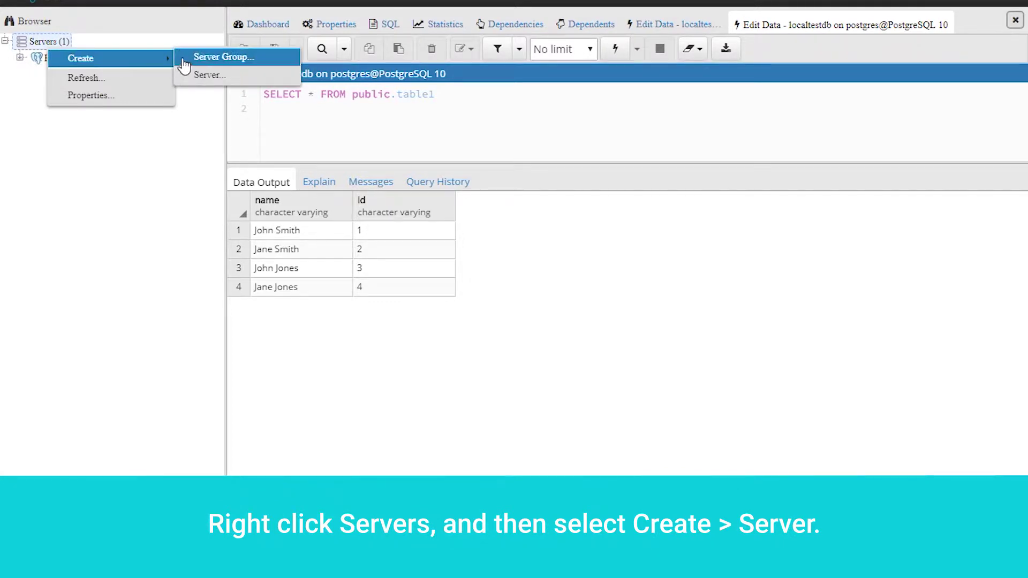
left_click(194, 76)
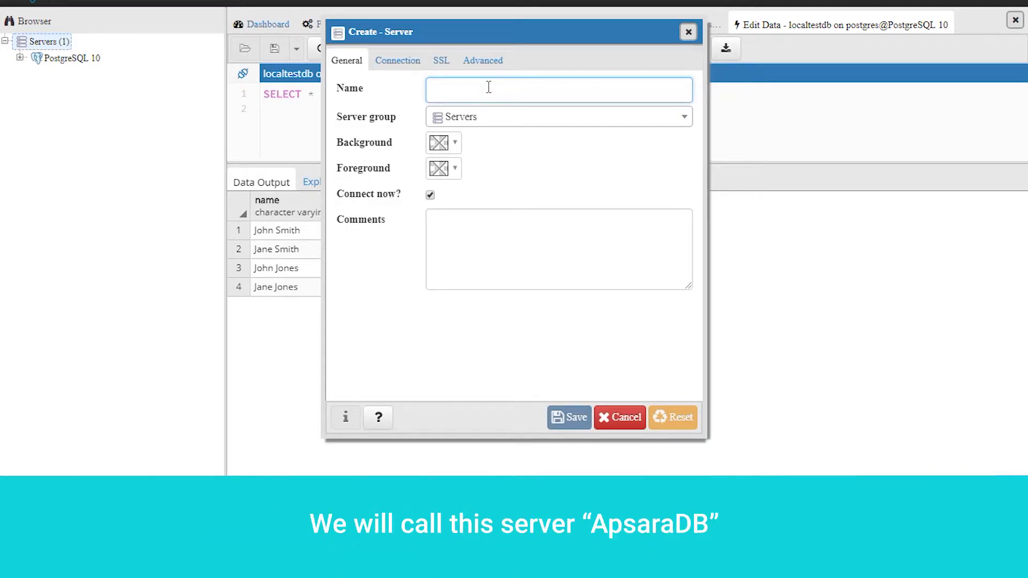
type("ApsaraDB")
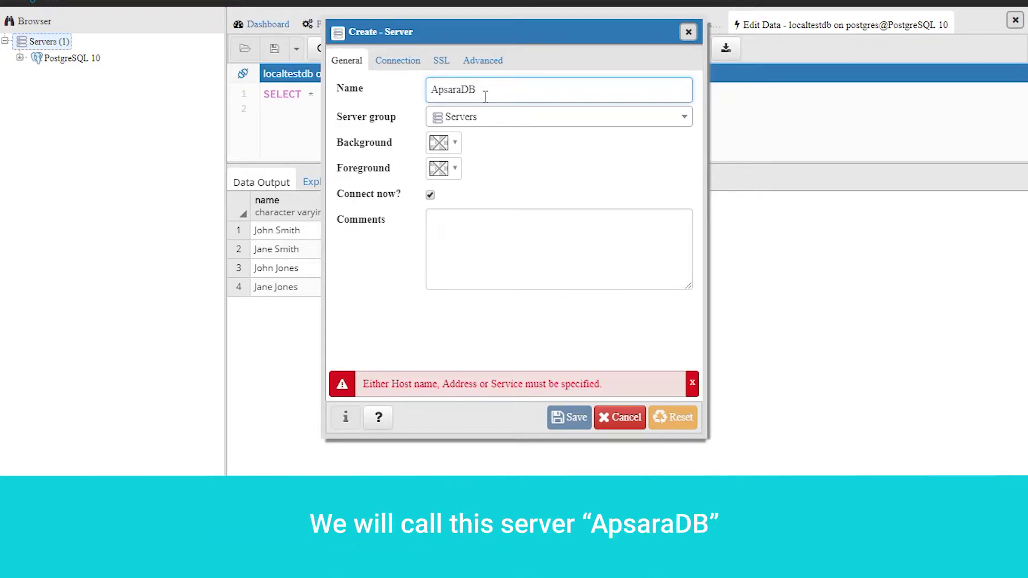
Step: Set the new server's host to the instance's internet address from the RDS console, rm-4xo5oi2q92eoa18k24o.pgsql.germany.rds.aliyuncs.com
left_click(399, 68)
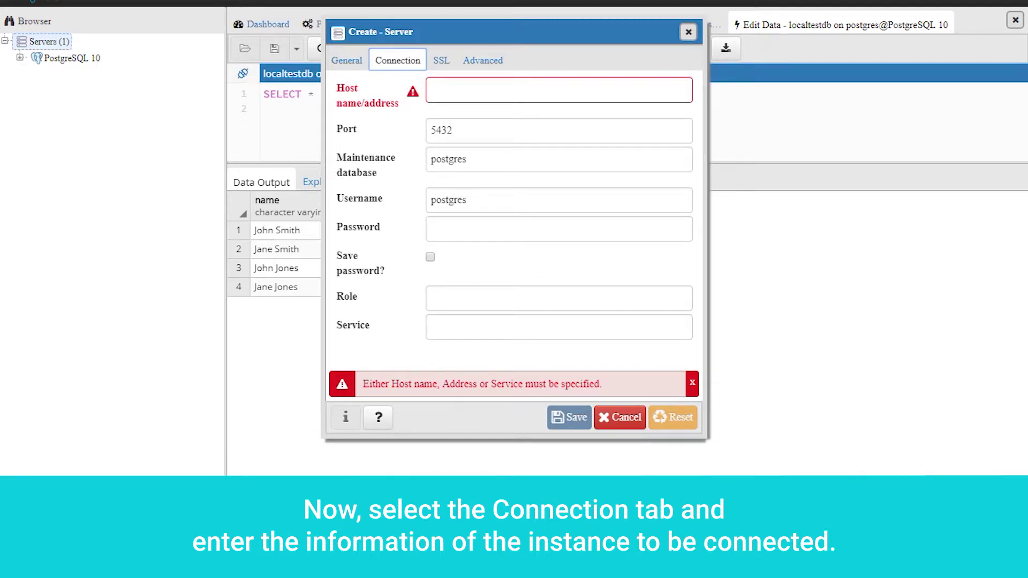
left_click(470, 96)
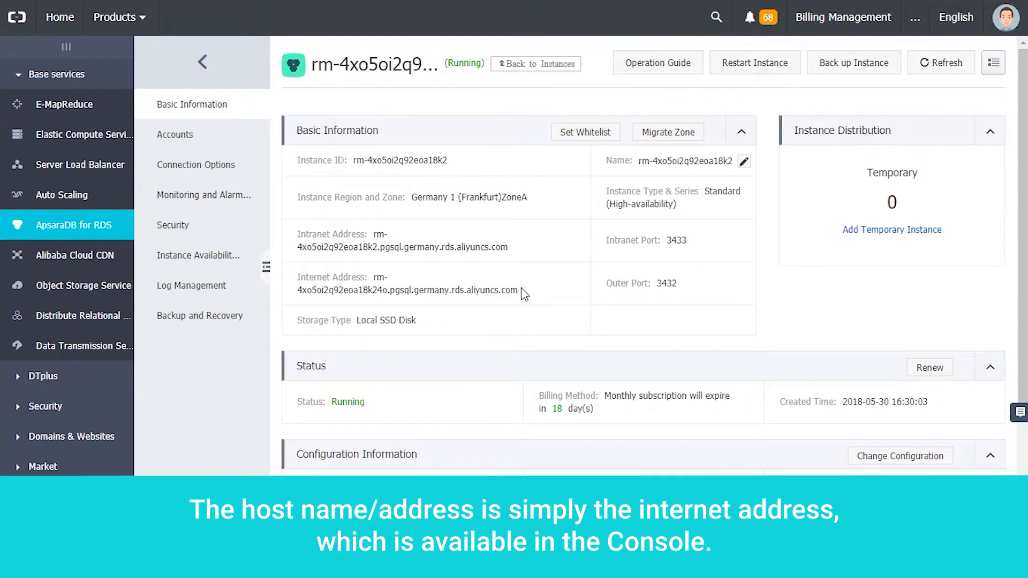
left_click(489, 297)
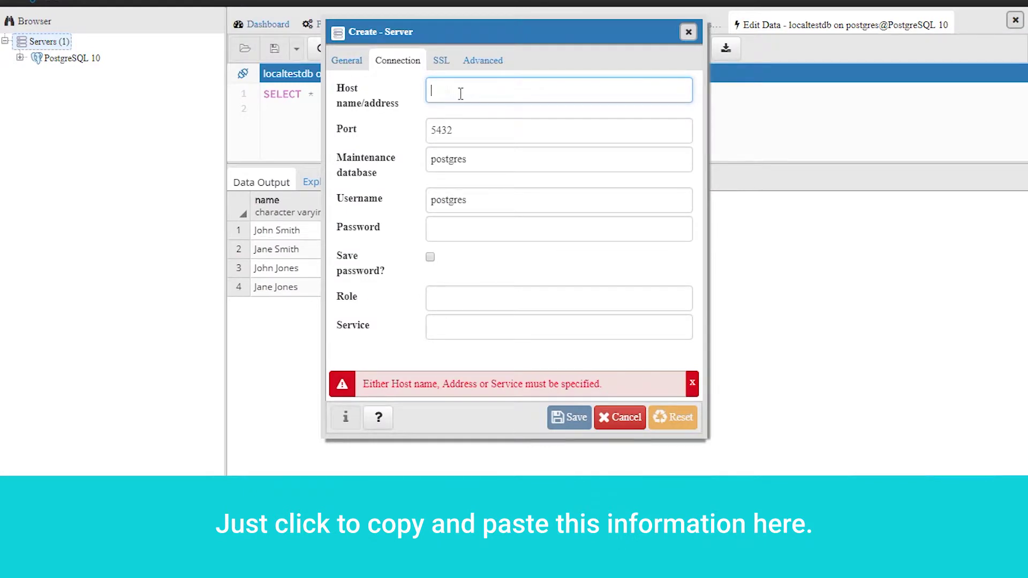
type("rm-4xo5oi2q92eoa18k24o.pgsql.germany.rds.aliyuncs.com")
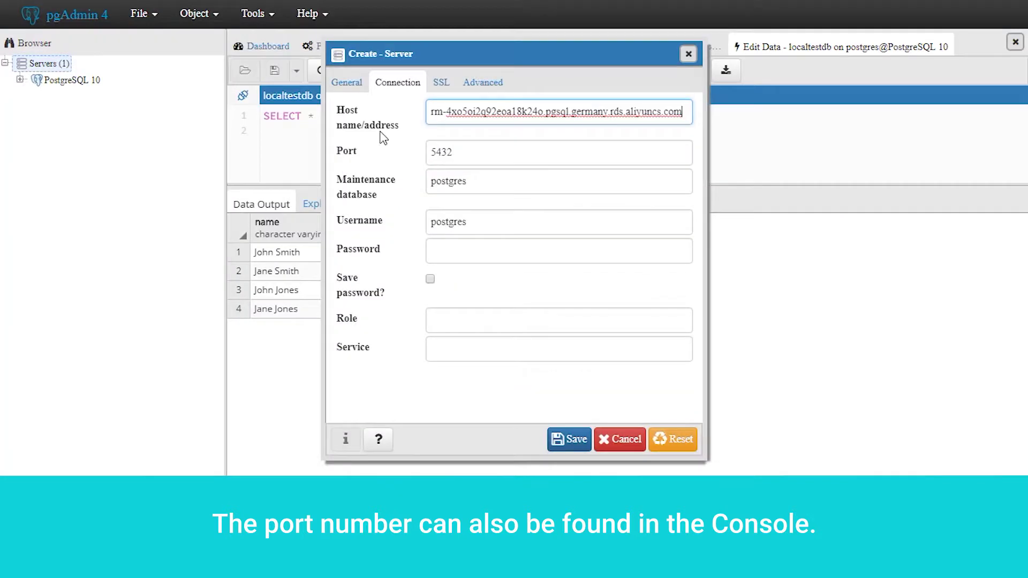
Step: Set the connection port to 3432, enter the account password, and save the ApsaraDB server
left_click(438, 151)
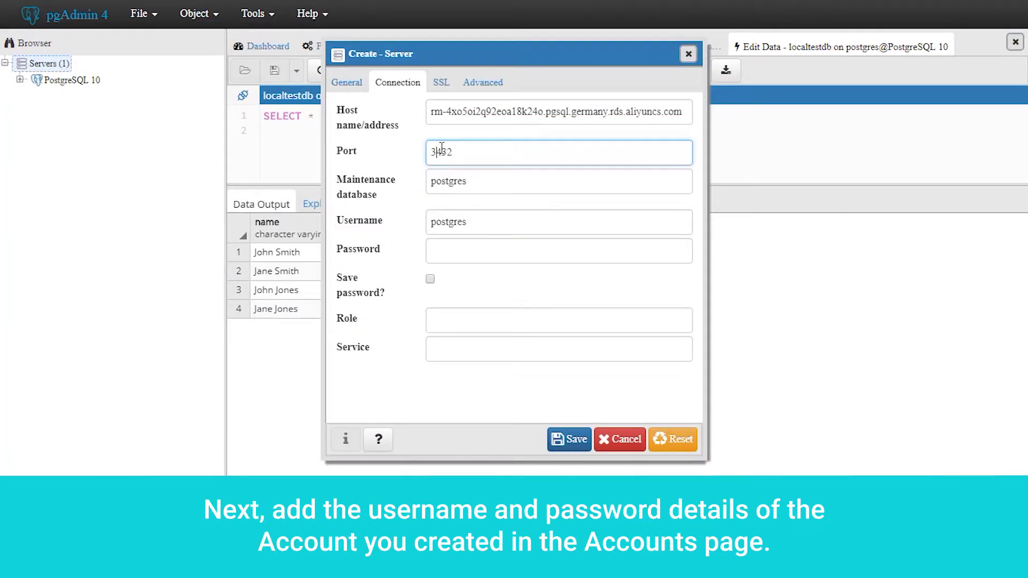
key("BackSpace")
type("3")
left_click(482, 259)
type("********")
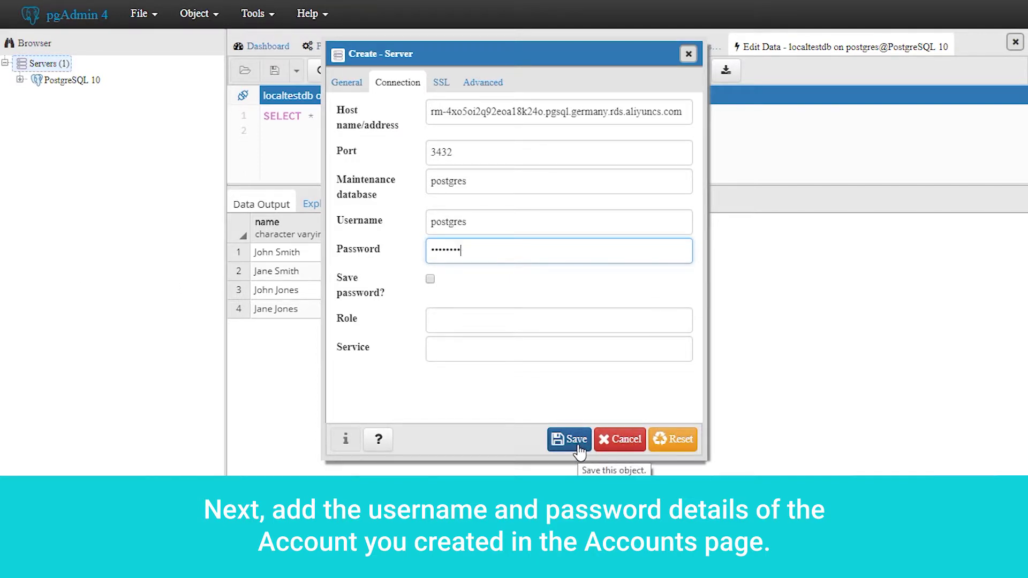
left_click(577, 445)
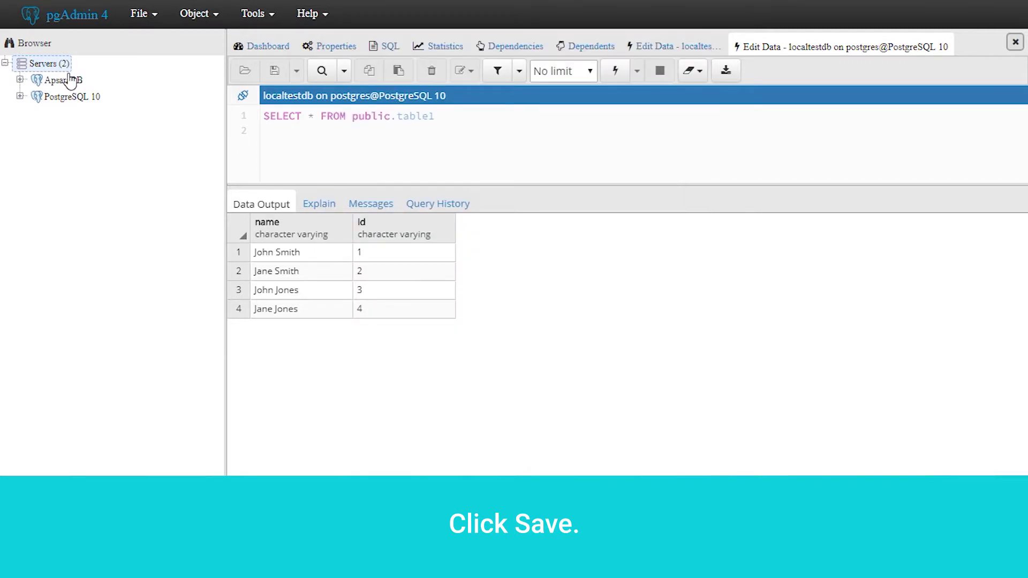
Step: Expand the ApsaraDB server's databases and view the dashboard for its postgres database
left_click(67, 84)
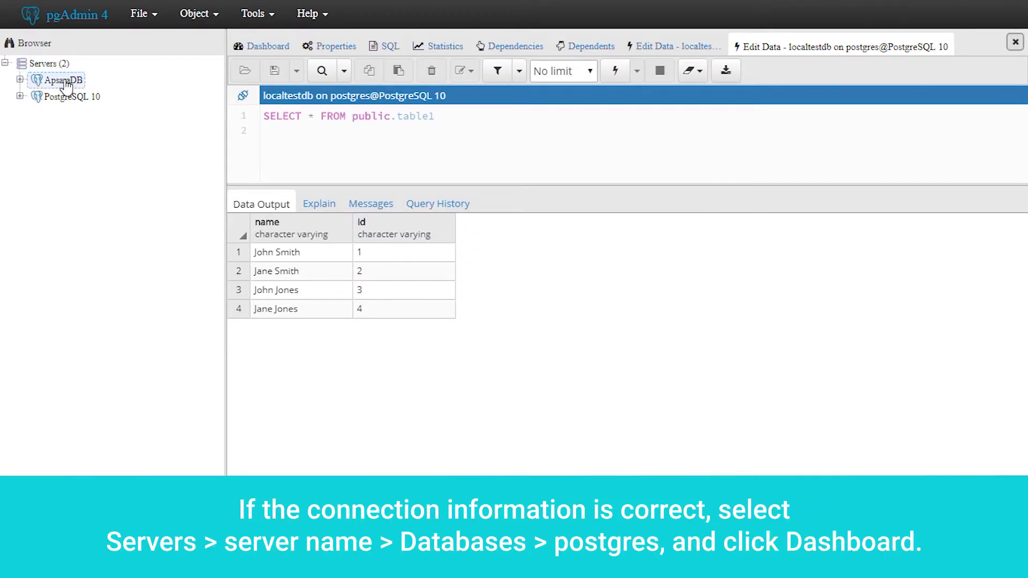
left_click(20, 80)
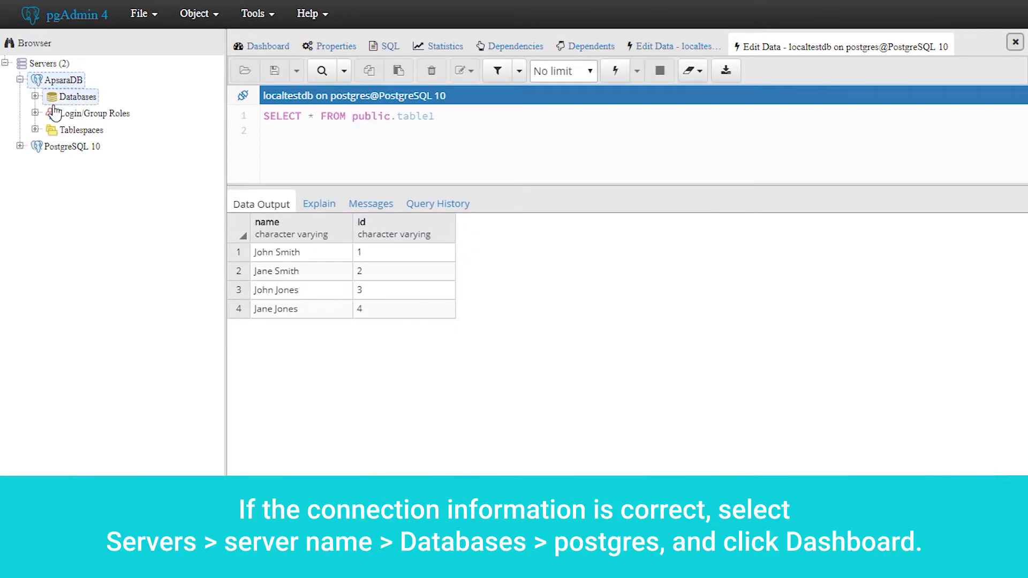
left_click(35, 96)
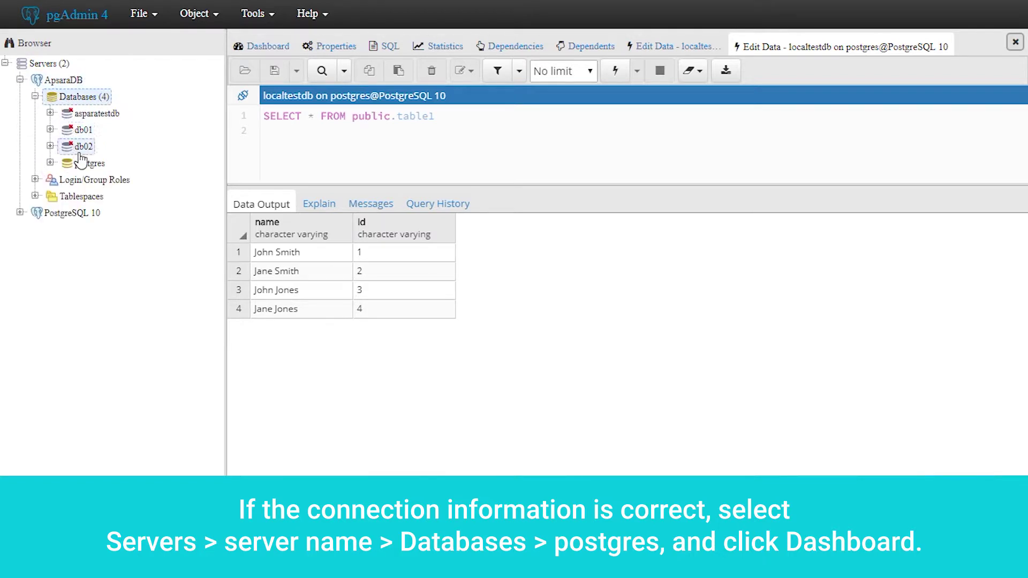
left_click(86, 163)
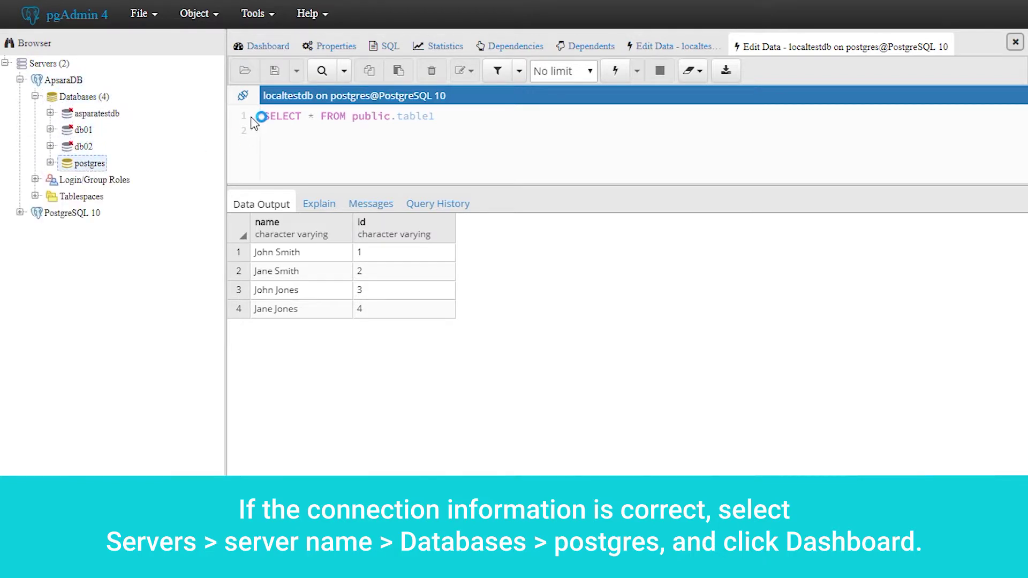
left_click(269, 47)
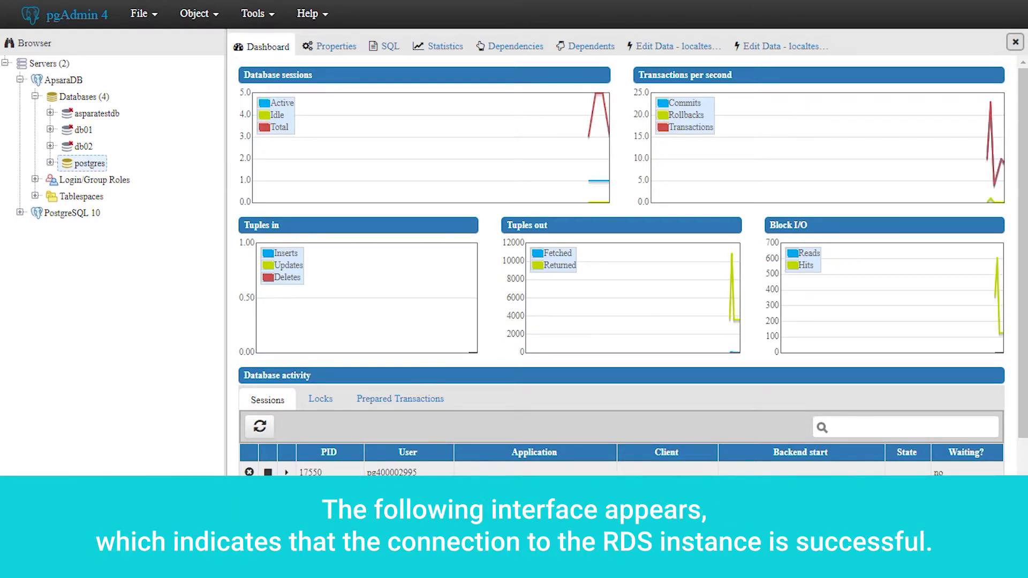
Step: Open the Query Tool for the postgres database and execute "create database rdstestdb;"
left_click(269, 20)
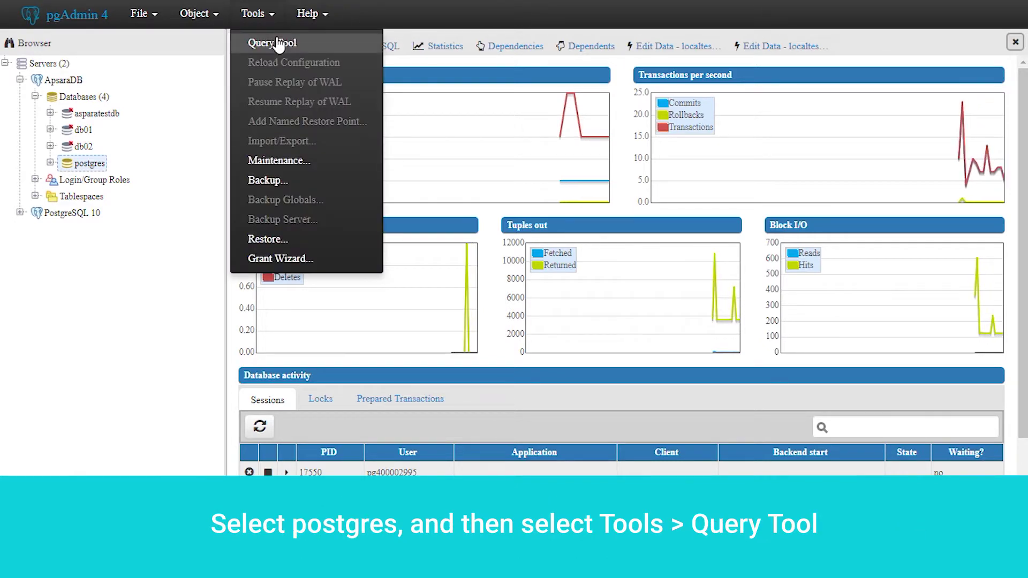
left_click(274, 43)
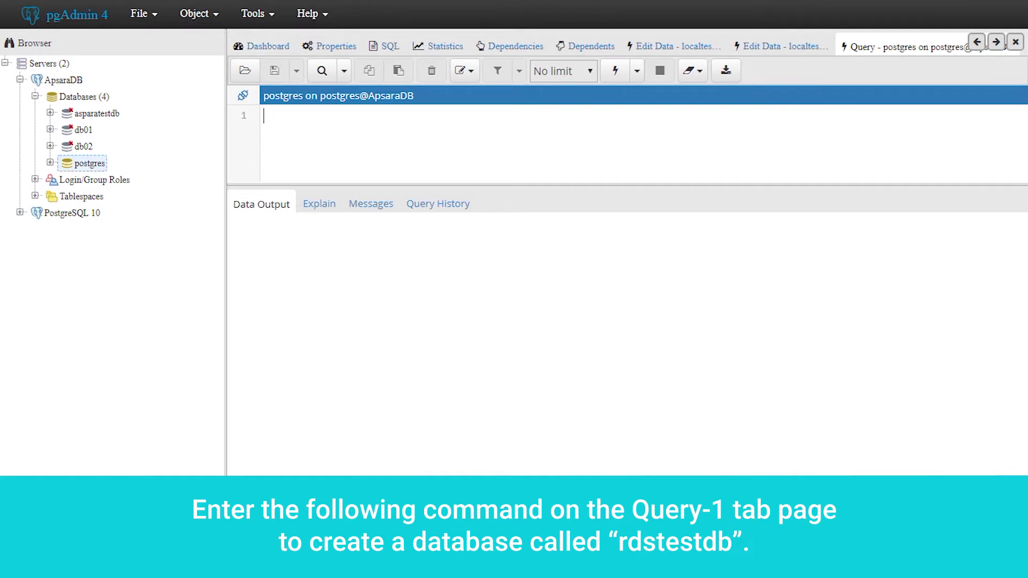
type("create")
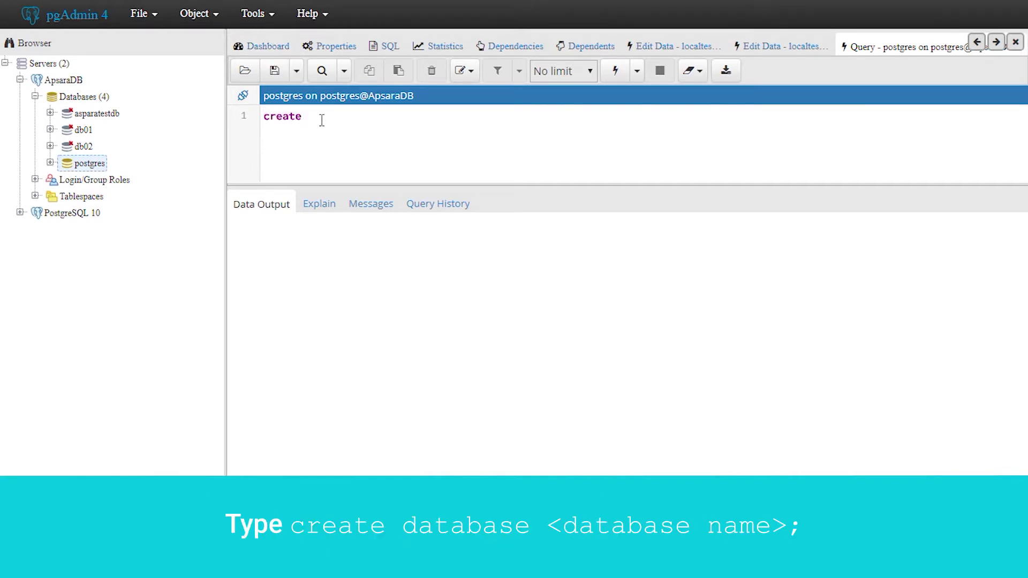
type(" database rdstestdb")
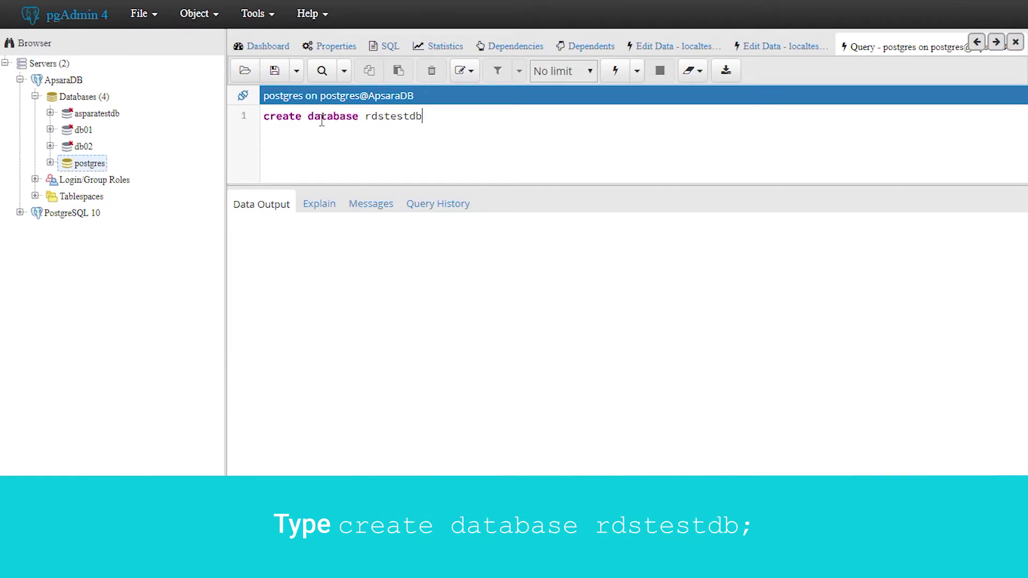
type(";")
left_click(614, 71)
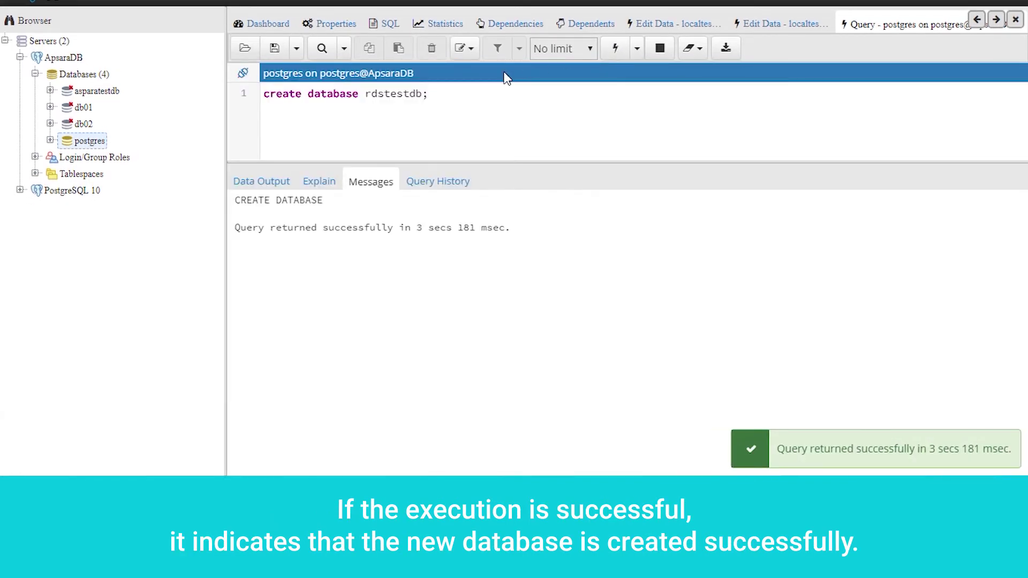
Step: Refresh the ApsaraDB server's database list and find the rdstestdb database in it
right_click(65, 82)
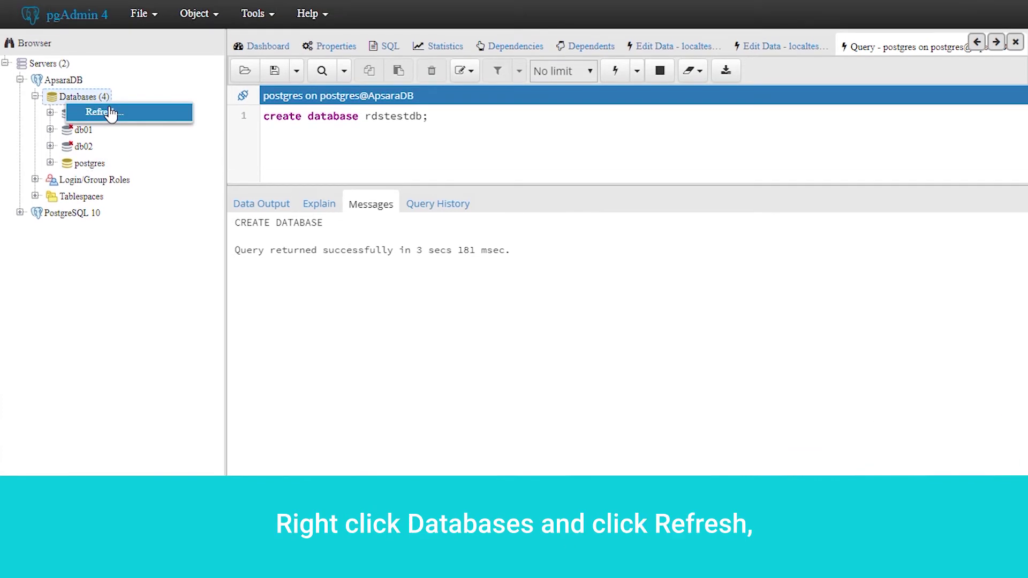
left_click(109, 113)
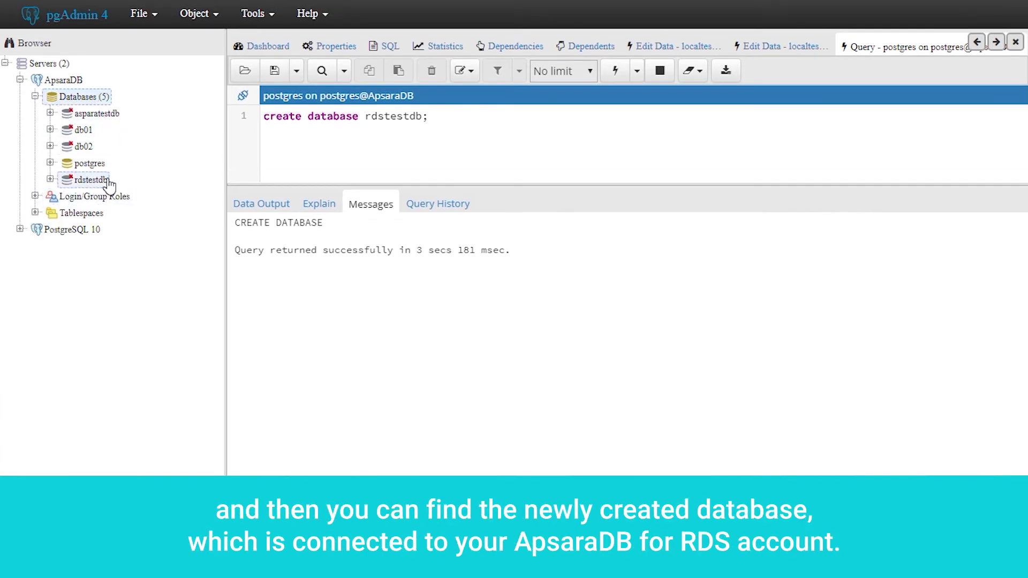
left_click(91, 180)
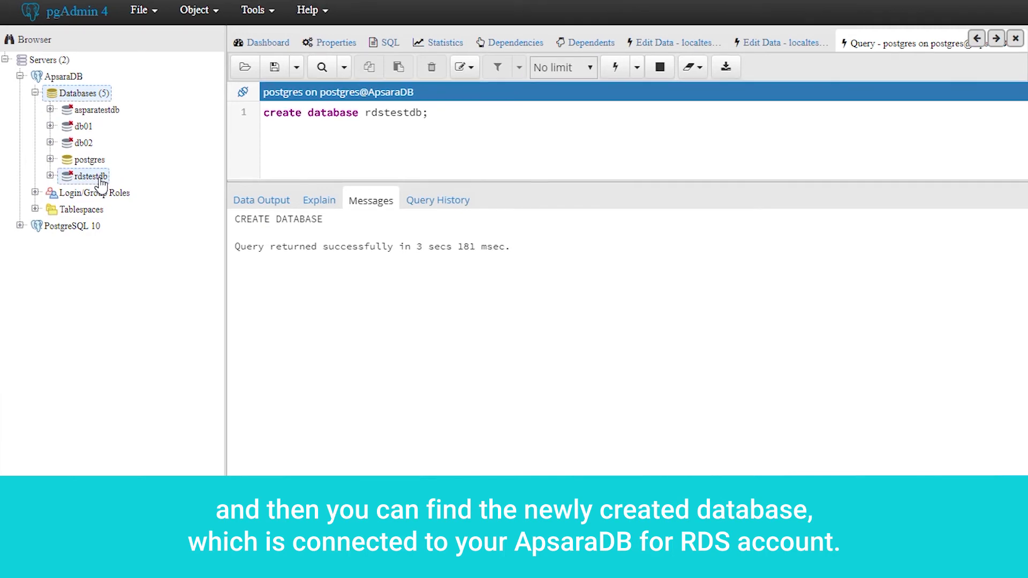